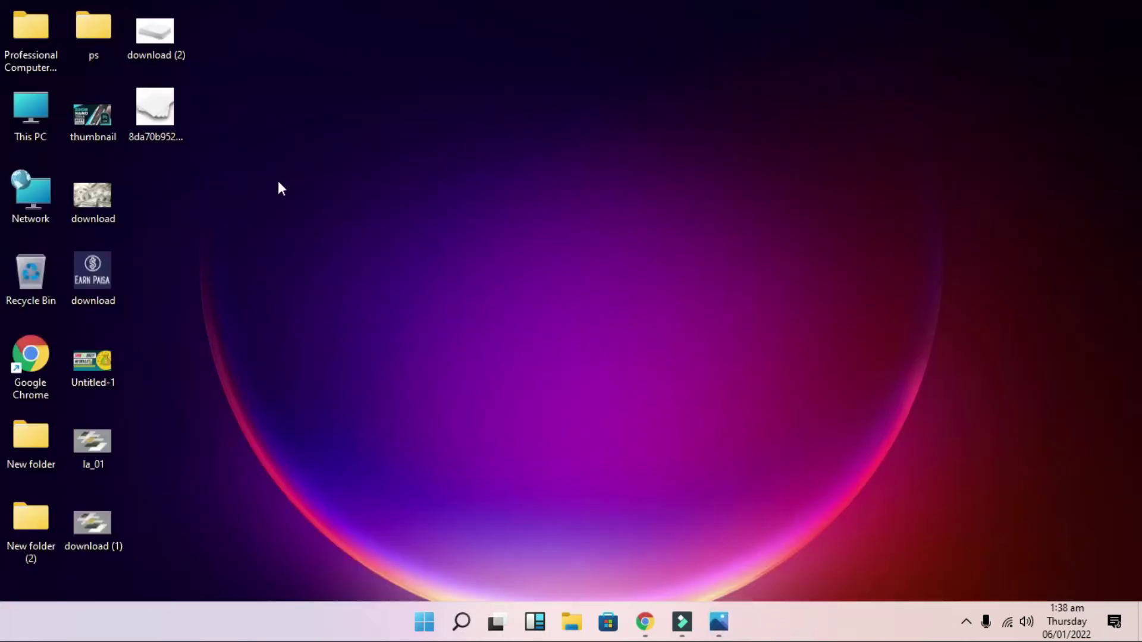
# - Open the download (1) image from the desktop to view it
pyautogui.doubleClick(103, 533)
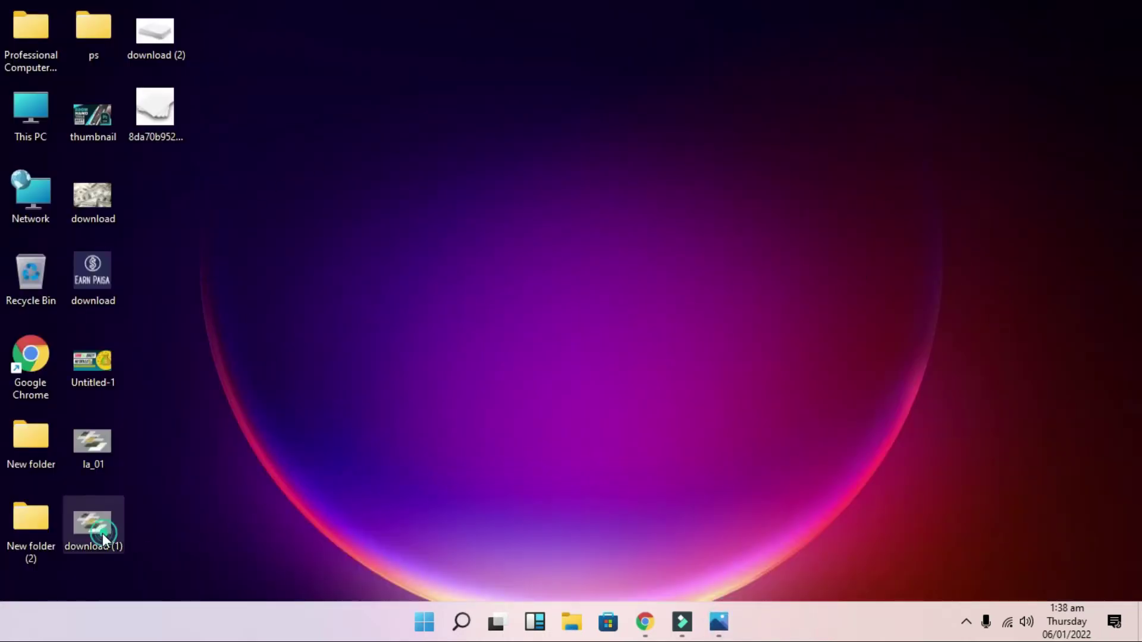
pyautogui.click(467, 47)
pyautogui.click(469, 47)
pyautogui.click(469, 48)
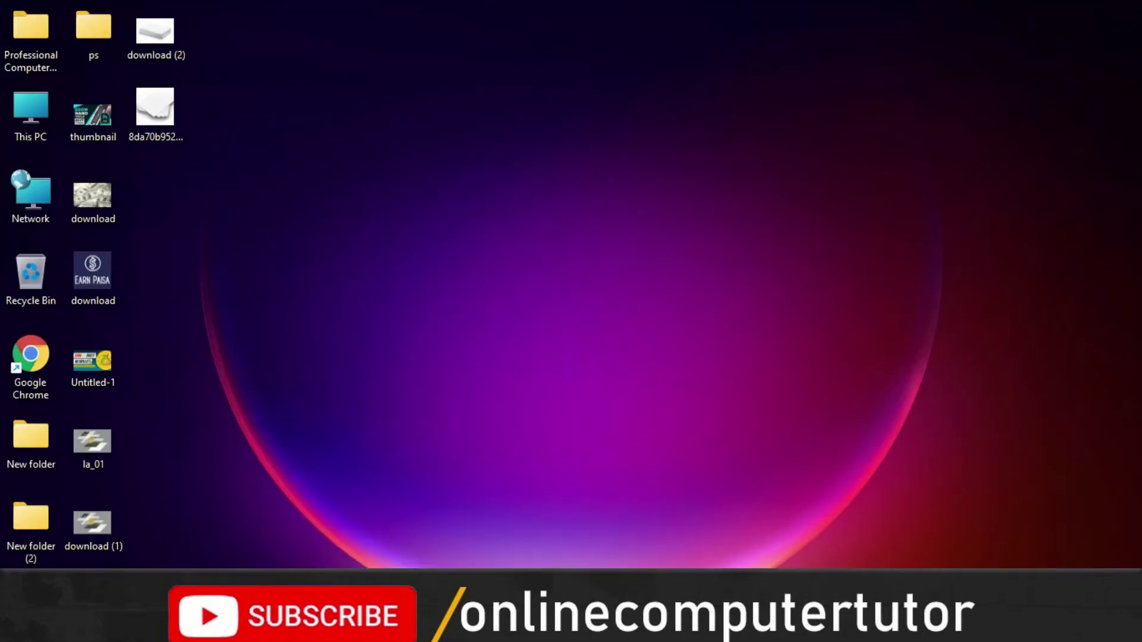
# - Switch to Photoshop and try to move the locked Background layer of the blank 1280 × 720 px document
pyautogui.press('super')
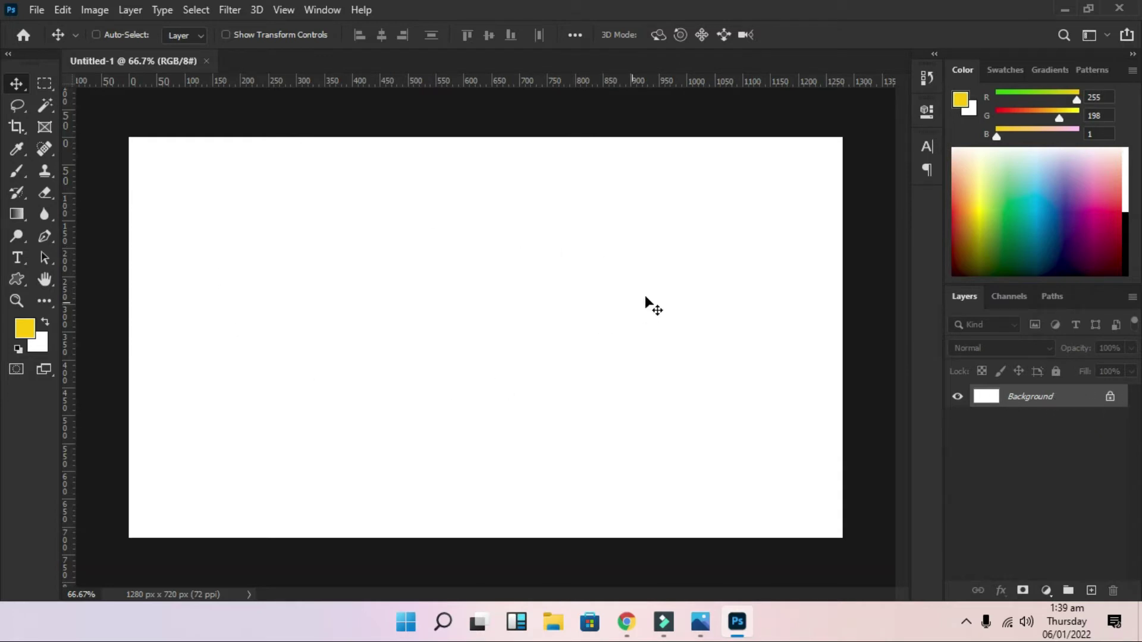
pyautogui.moveTo(708, 288); pyautogui.dragTo(524, 288)
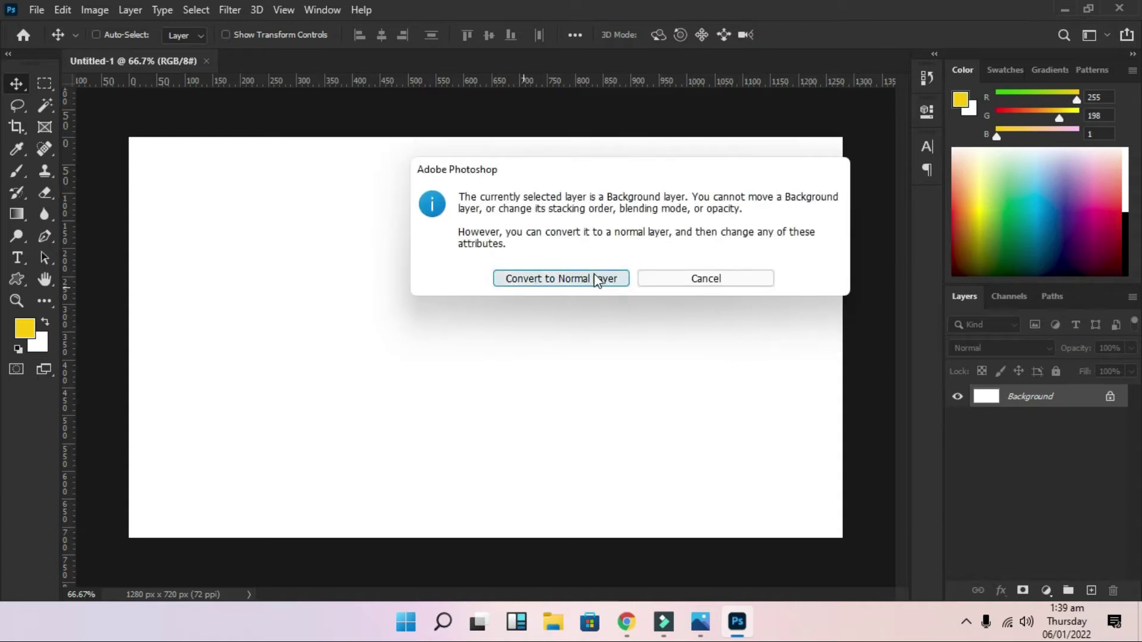
pyautogui.click(694, 279)
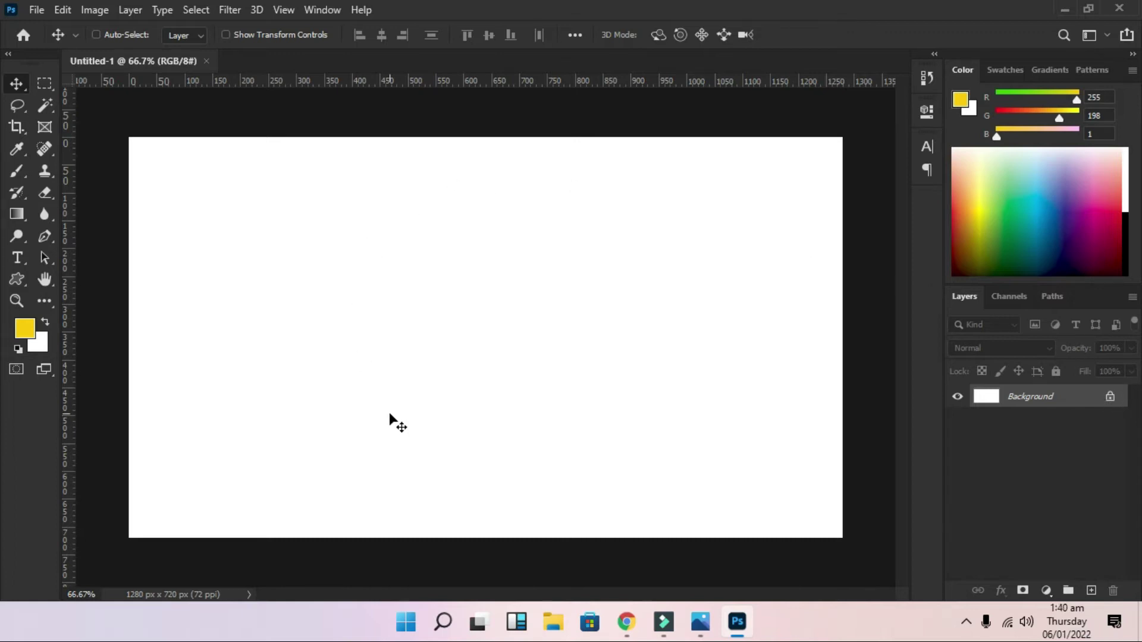
# - Unlock the Background layer, make a trial move of it on the canvas, and undo that move
pyautogui.click(1110, 397)
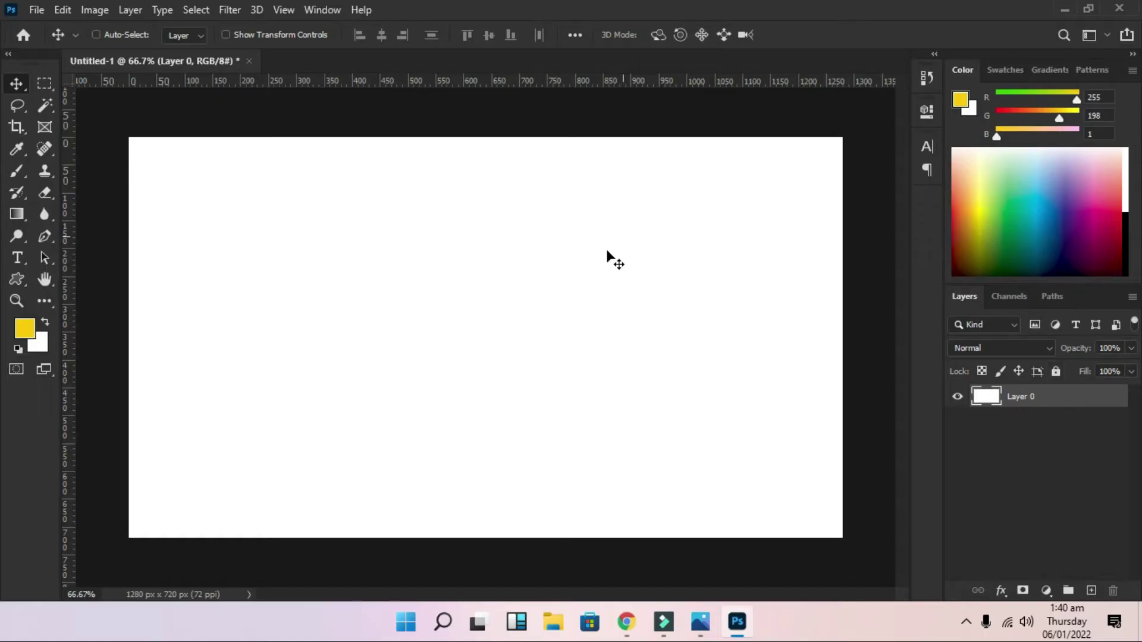
pyautogui.moveTo(696, 331); pyautogui.dragTo(627, 374)
pyautogui.hotkey('ctrl', 'z')
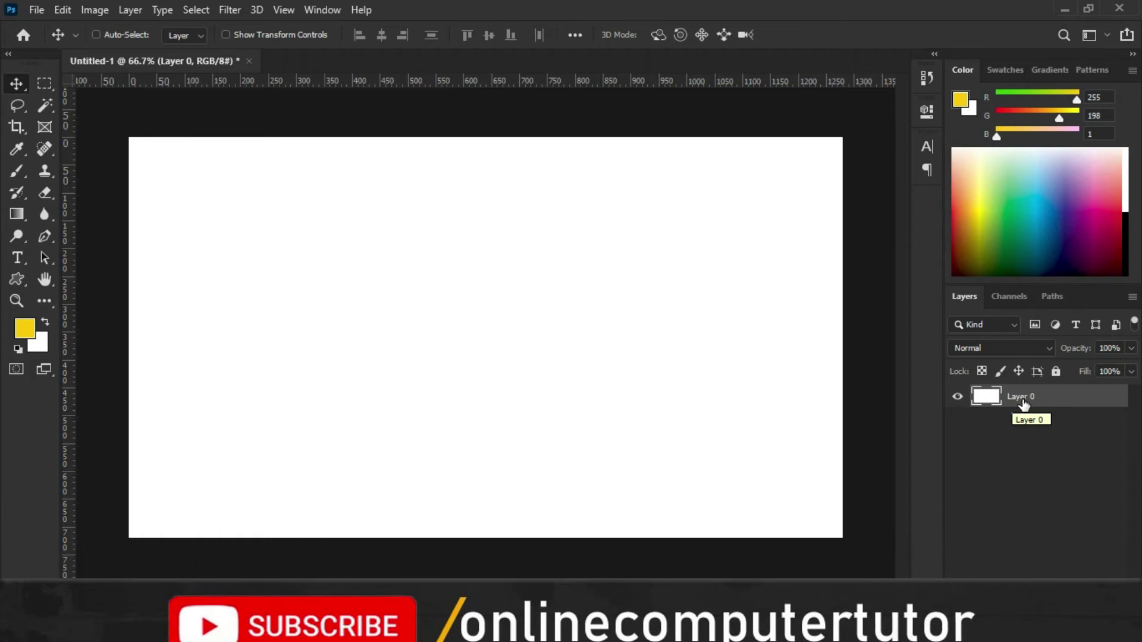
# - Rename Layer 0 as ABC and switch its visibility off and back on
pyautogui.doubleClick(1018, 397)
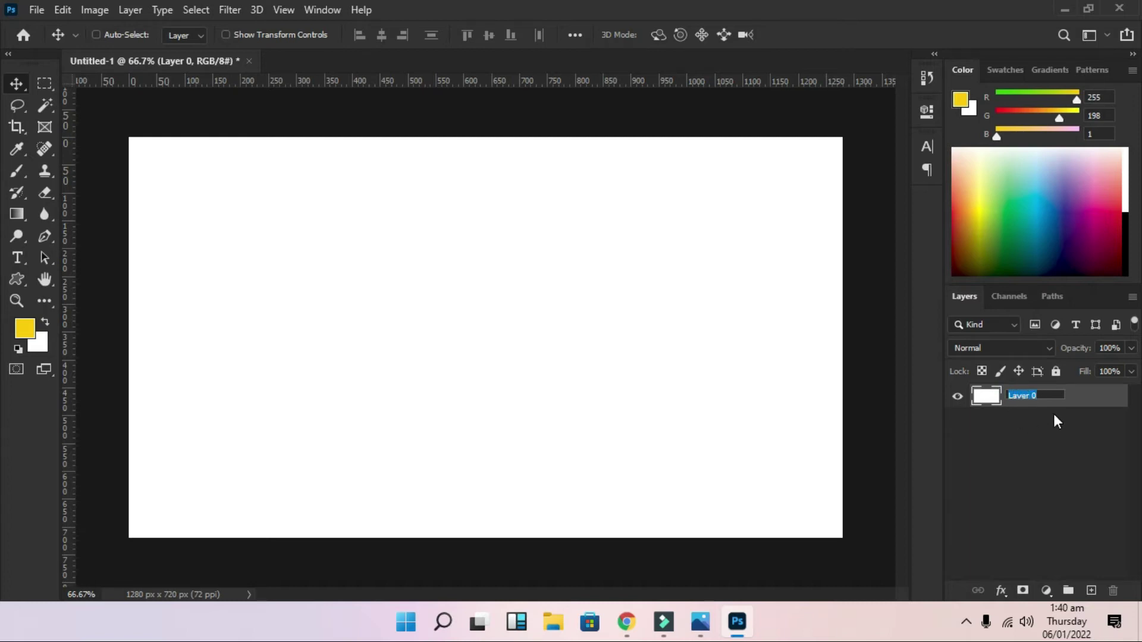
pyautogui.write('ABC')
pyautogui.click(1052, 413)
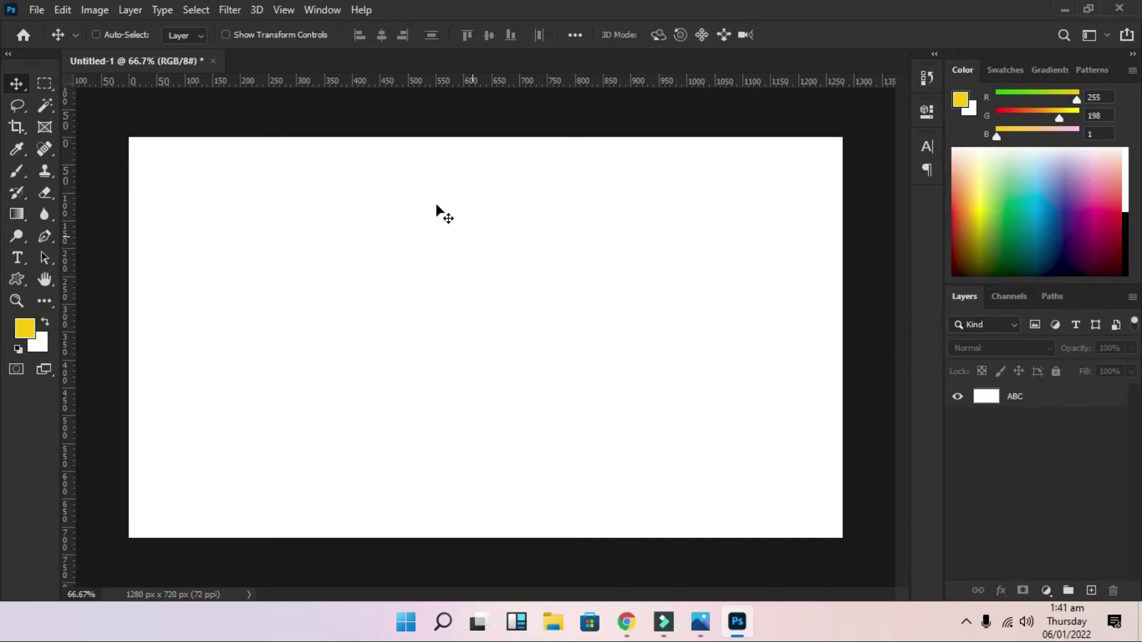
pyautogui.click(956, 401)
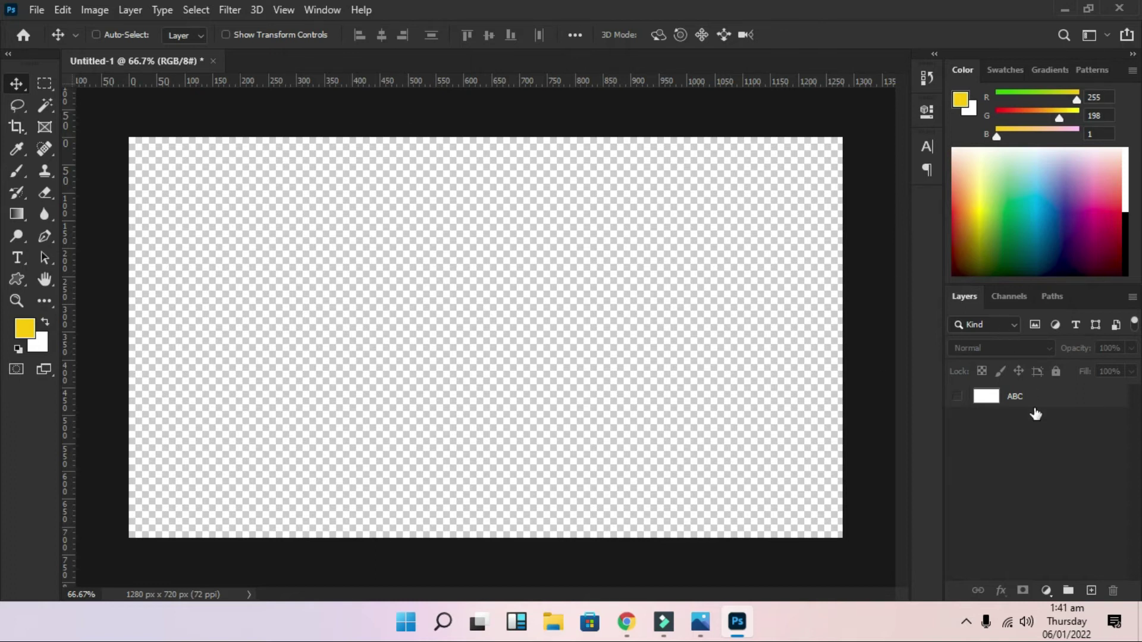
pyautogui.click(957, 399)
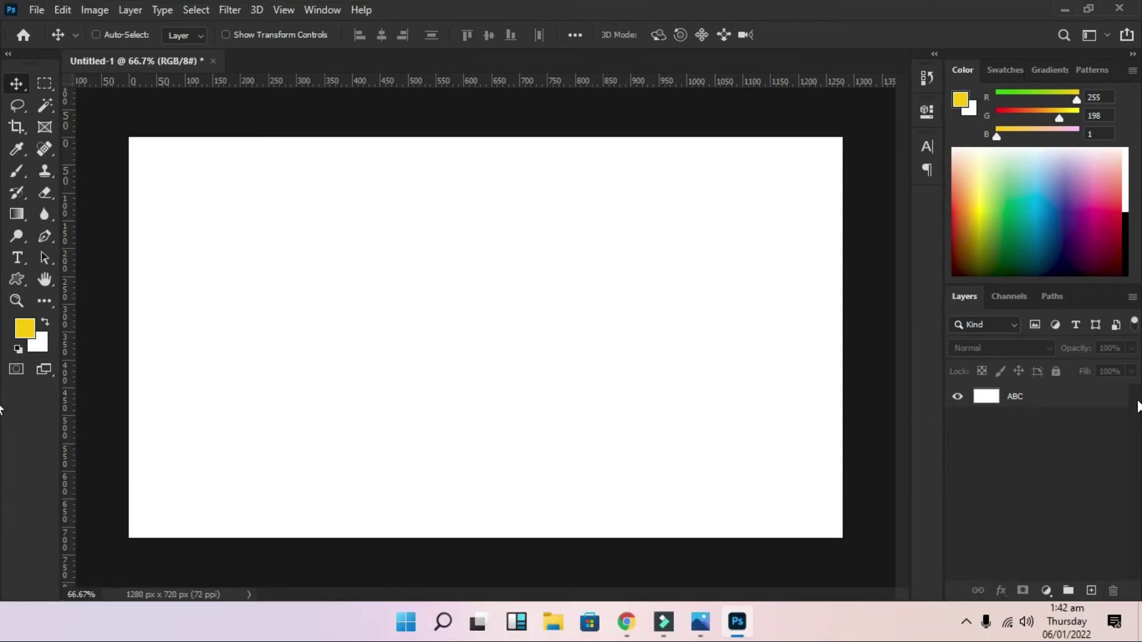
# - Add three empty layers above ABC with the default names and settings
pyautogui.click(1091, 595)
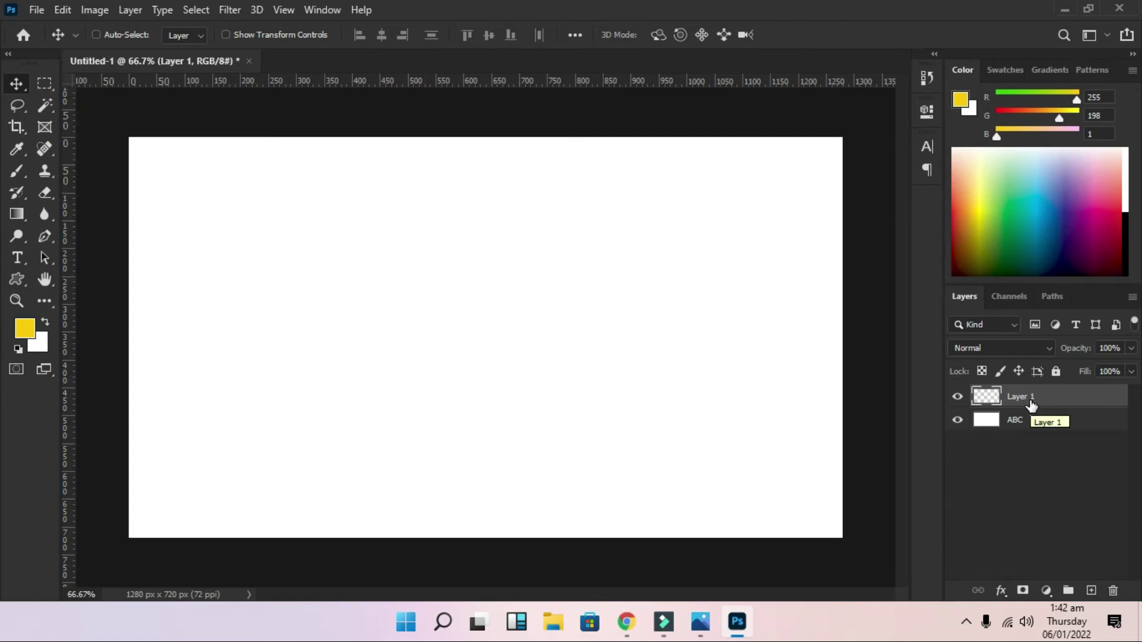
pyautogui.click(127, 11)
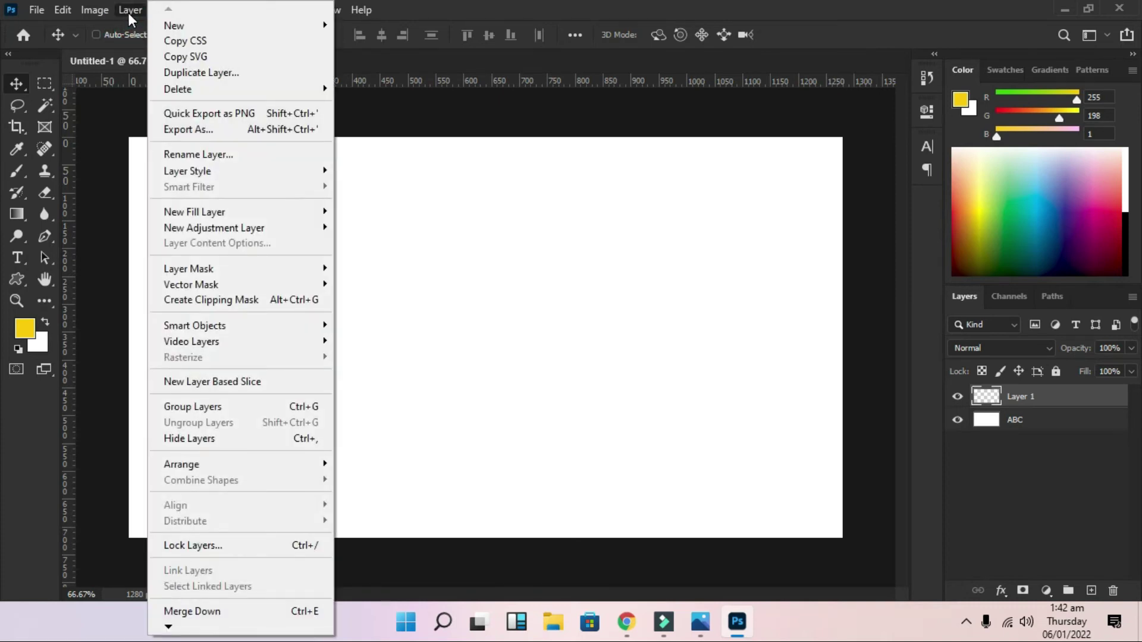
pyautogui.moveTo(155, 27)
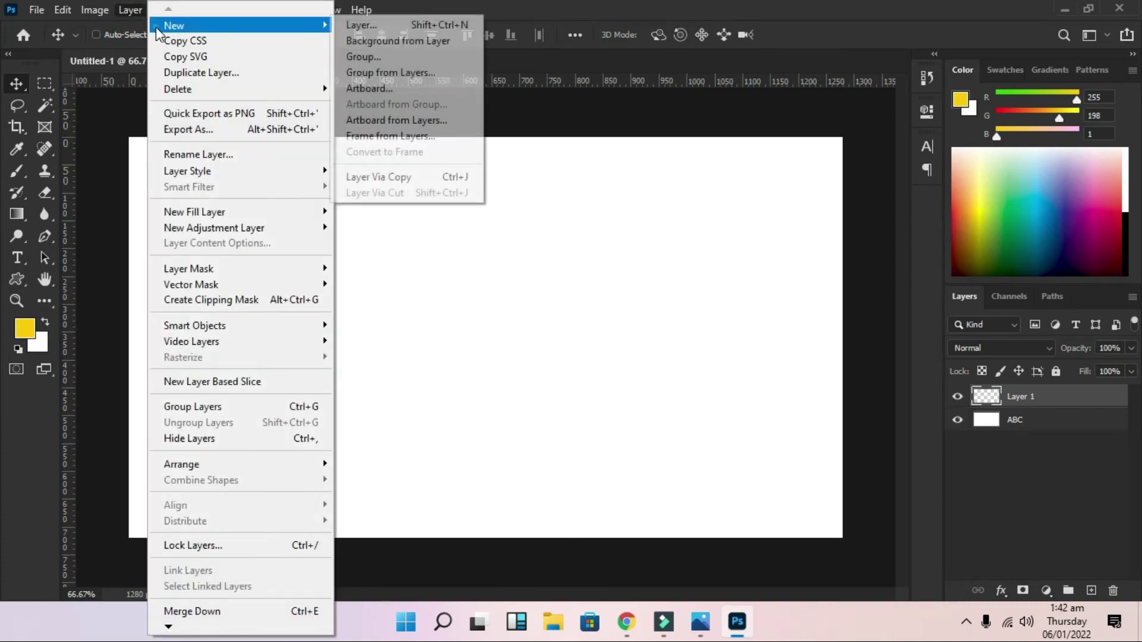
pyautogui.click(373, 26)
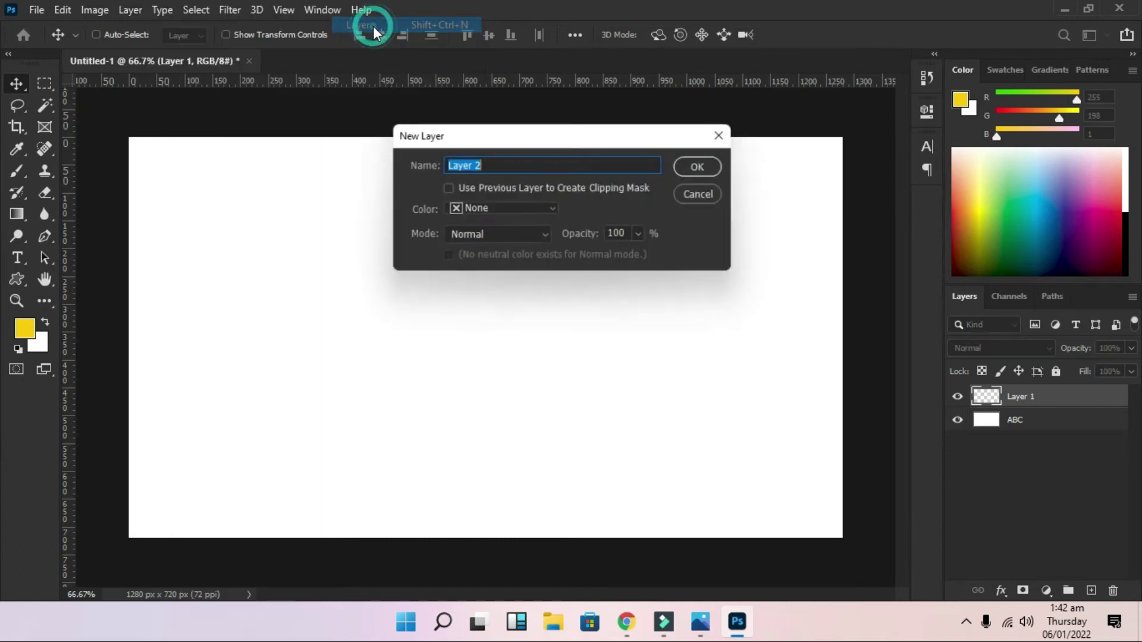
pyautogui.click(704, 166)
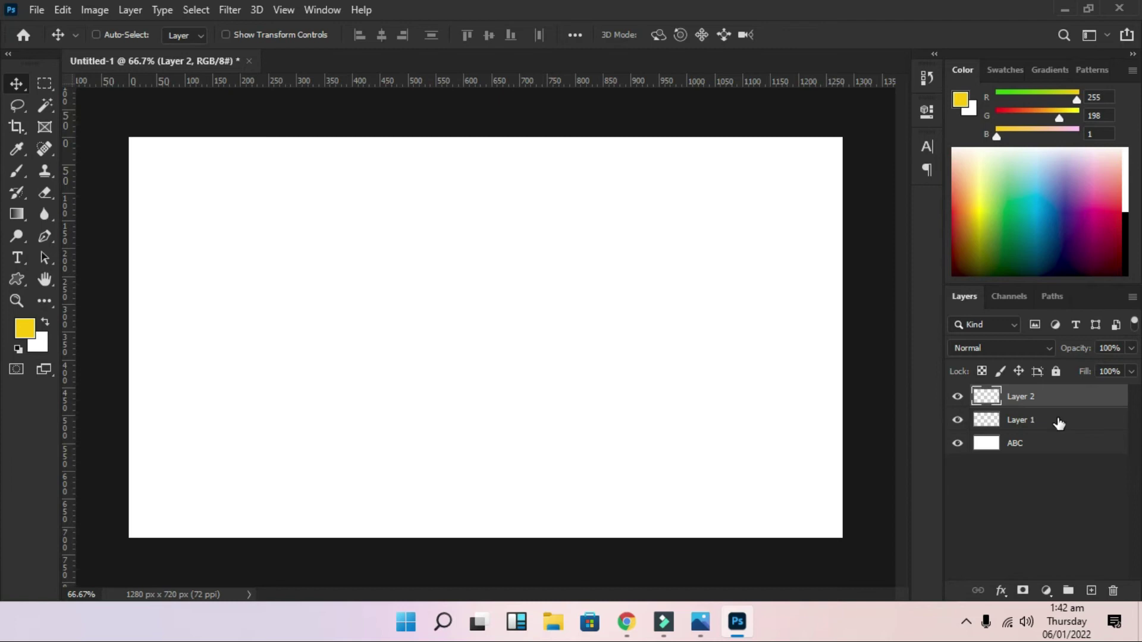
pyautogui.press('ctrl')
pyautogui.hotkey('ctrl', 'shift', 'n')
pyautogui.press('Return')
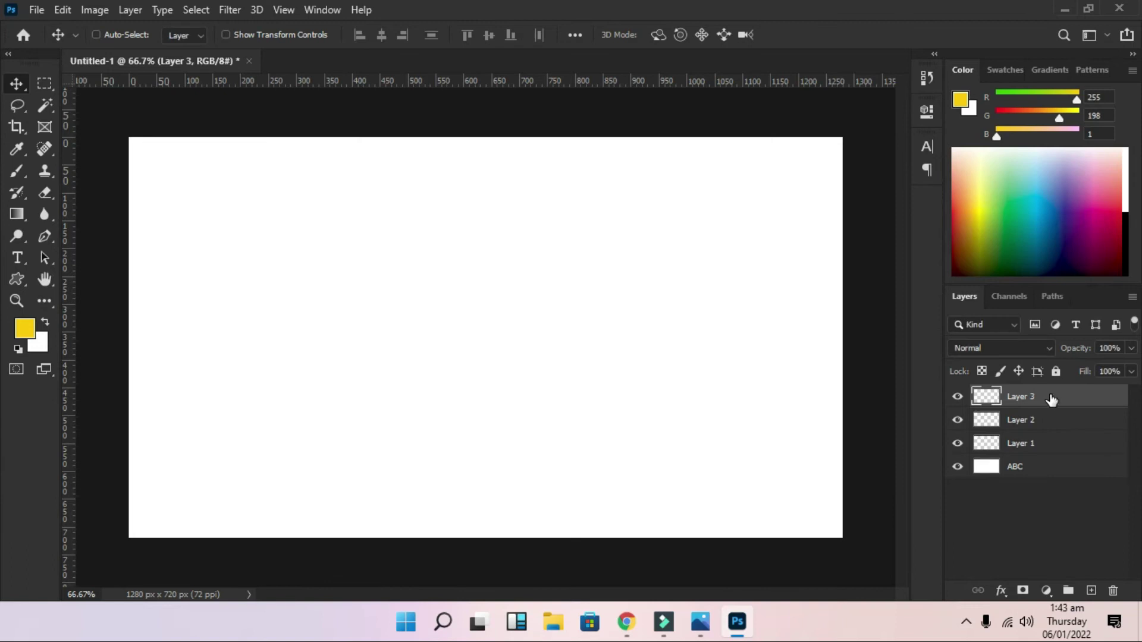
# - Fill a rectangular selection about 300 × 245 px on Layer 1 with the yellow foreground color
pyautogui.click(1071, 449)
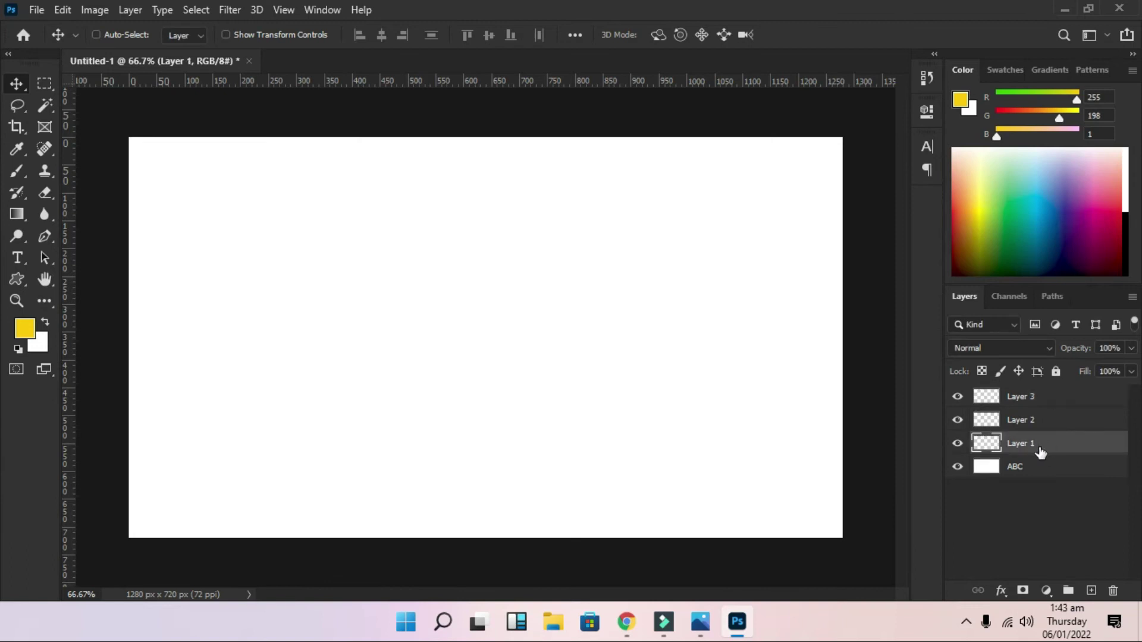
pyautogui.click(47, 86)
pyautogui.moveTo(227, 226); pyautogui.dragTo(396, 363)
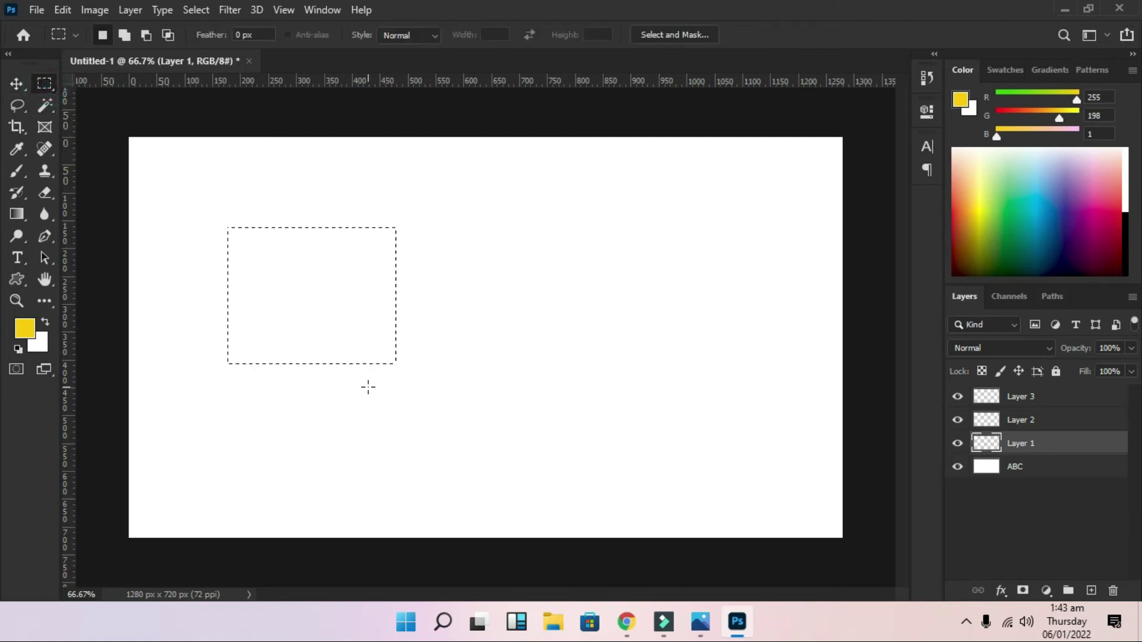
pyautogui.hotkey('alt', 'BackSpace')
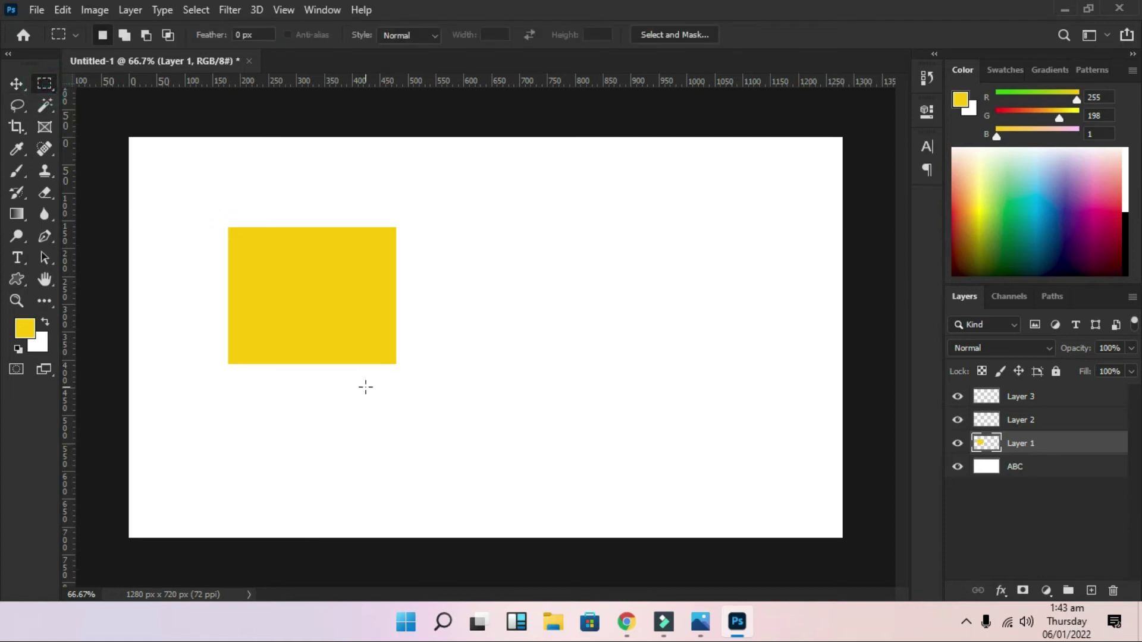
# - Move the yellow rectangle on Layer 1 to mid-canvas and back toward the canvas's left edge
pyautogui.click(14, 88)
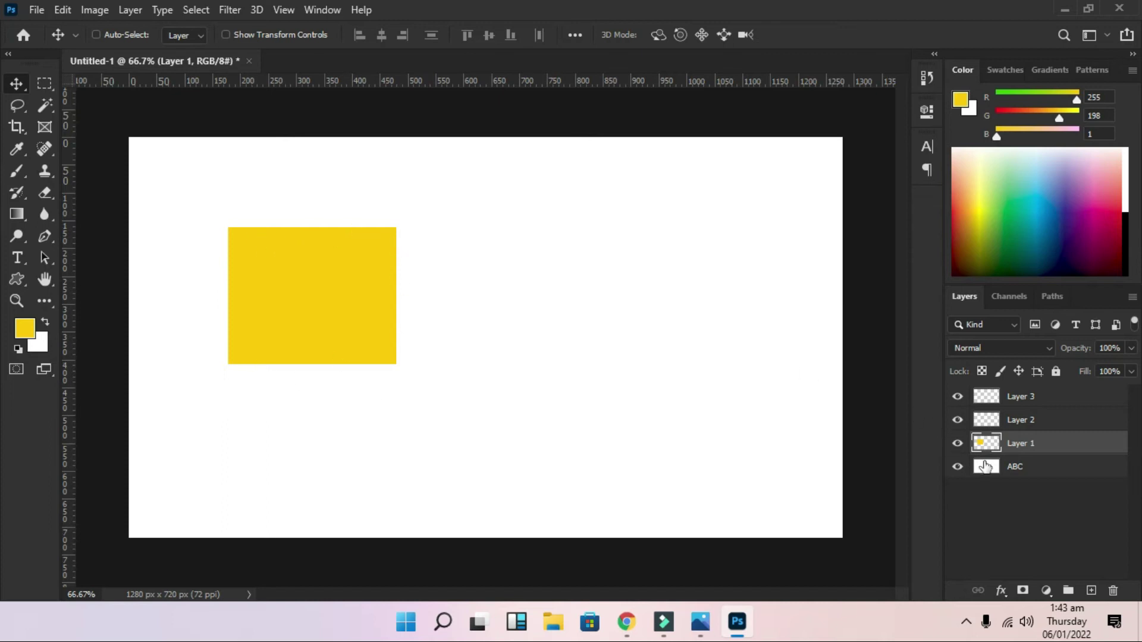
pyautogui.click(1024, 467)
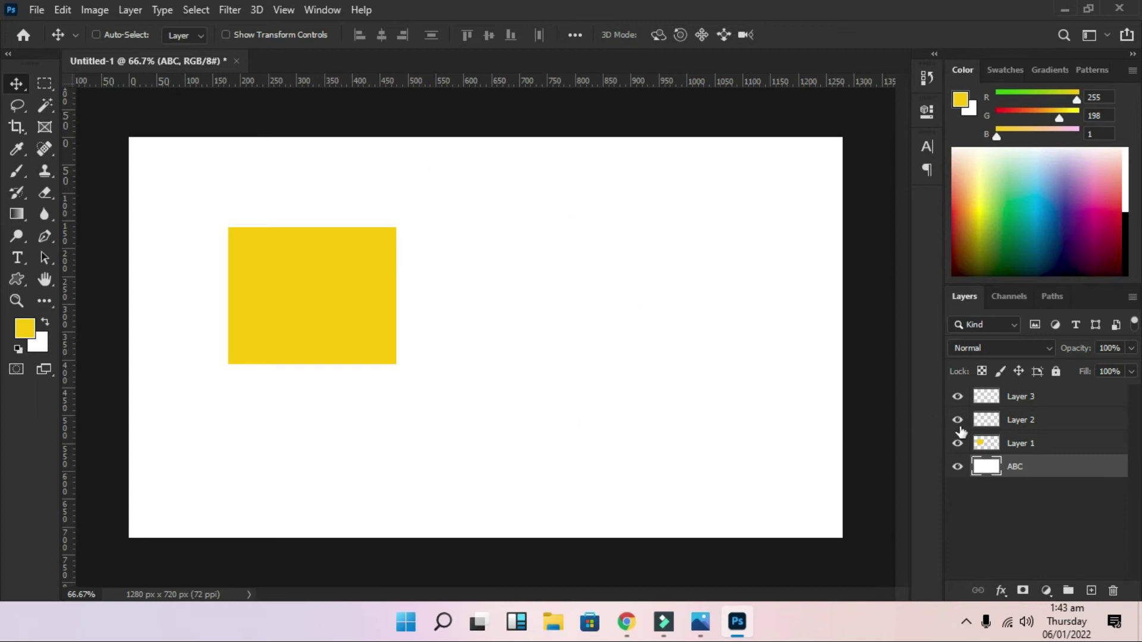
pyautogui.click(986, 448)
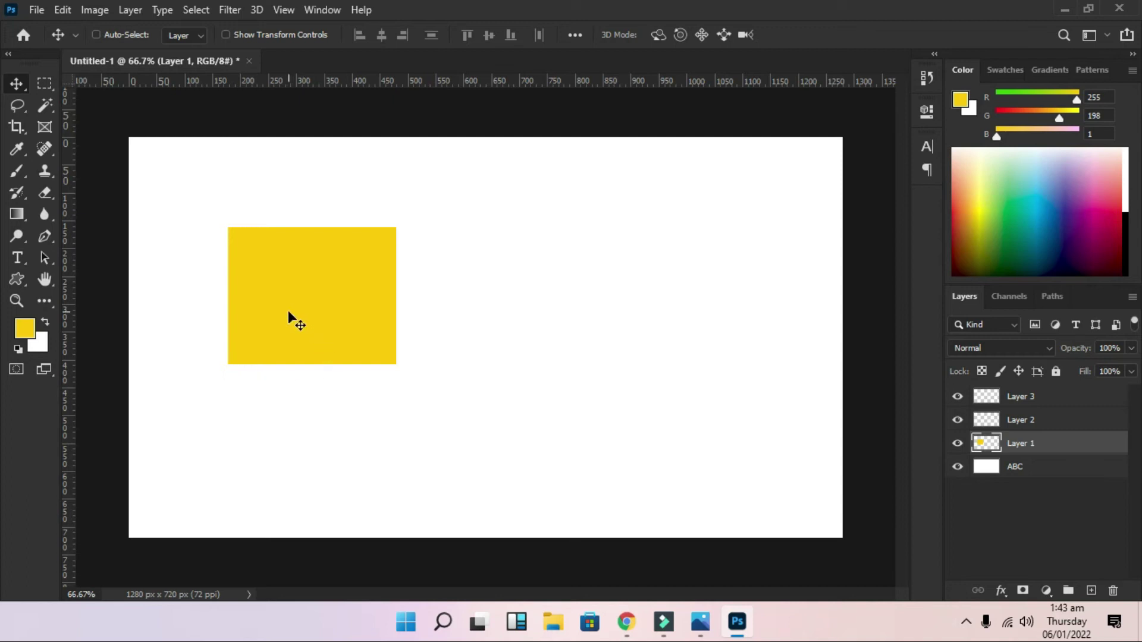
pyautogui.moveTo(281, 309); pyautogui.dragTo(455, 310)
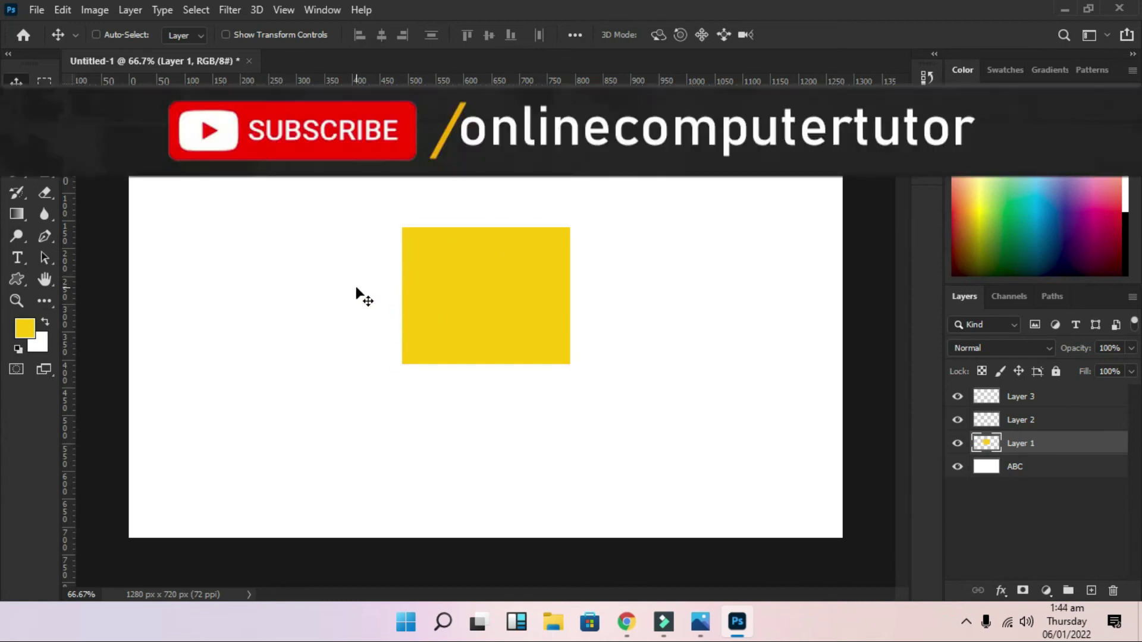
pyautogui.moveTo(503, 329); pyautogui.dragTo(295, 338)
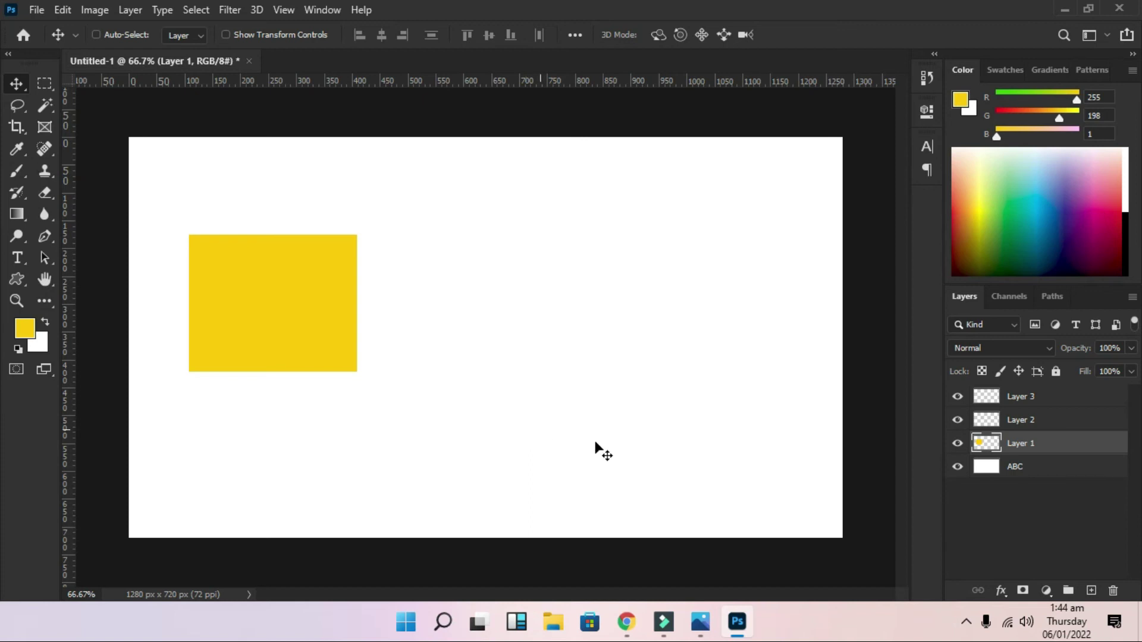
# - Delete the empty topmost layer, Layer 3
pyautogui.click(1069, 466)
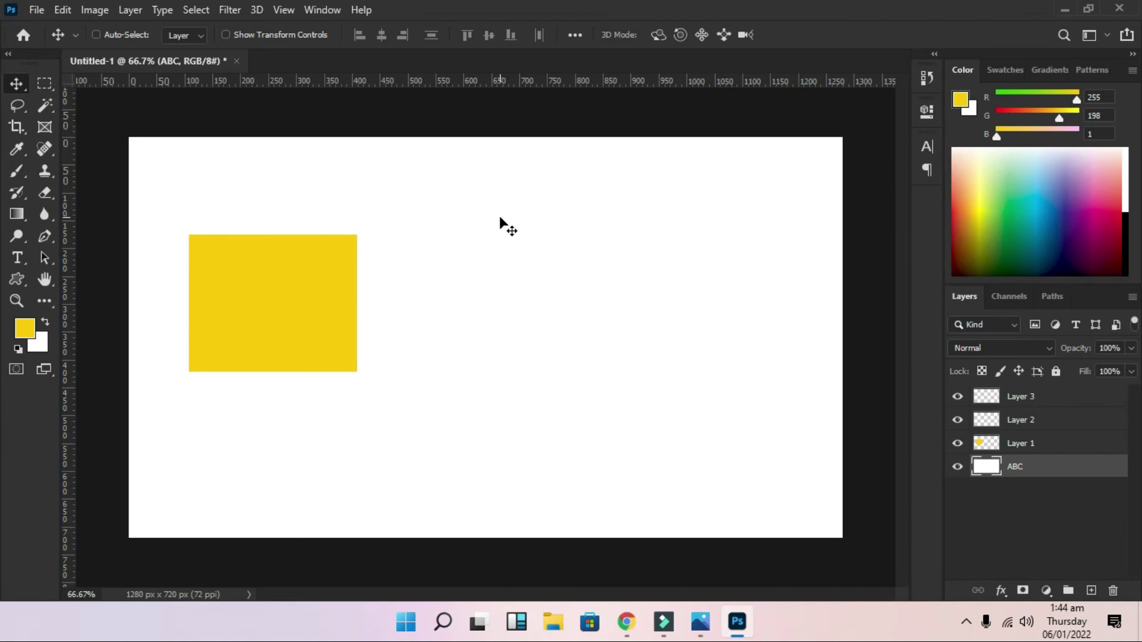
pyautogui.click(1029, 448)
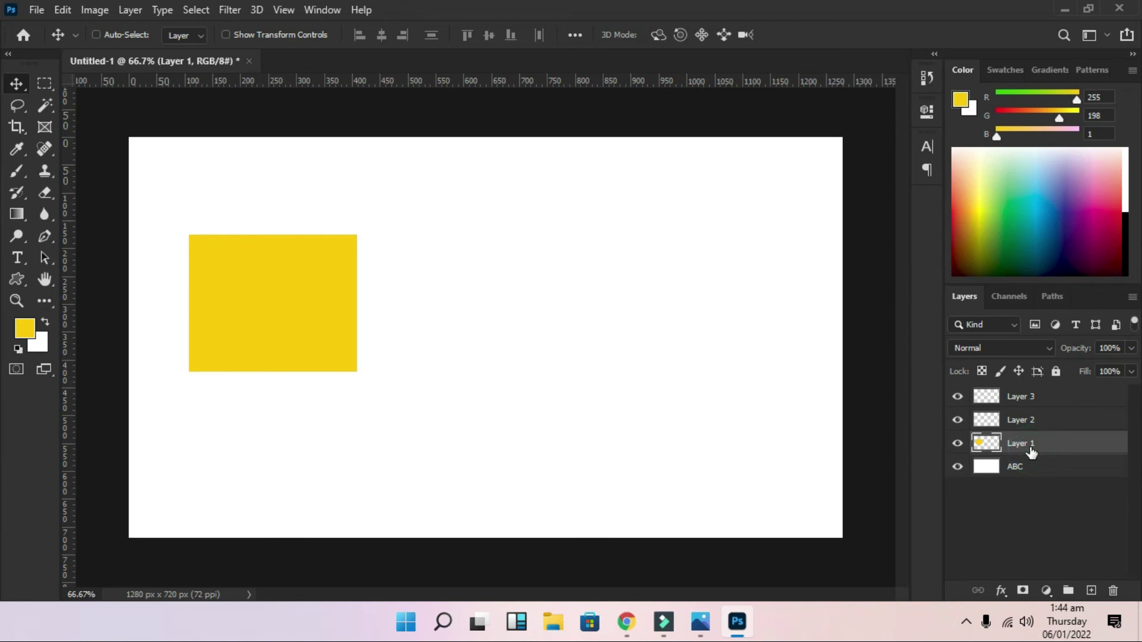
pyautogui.click(1036, 400)
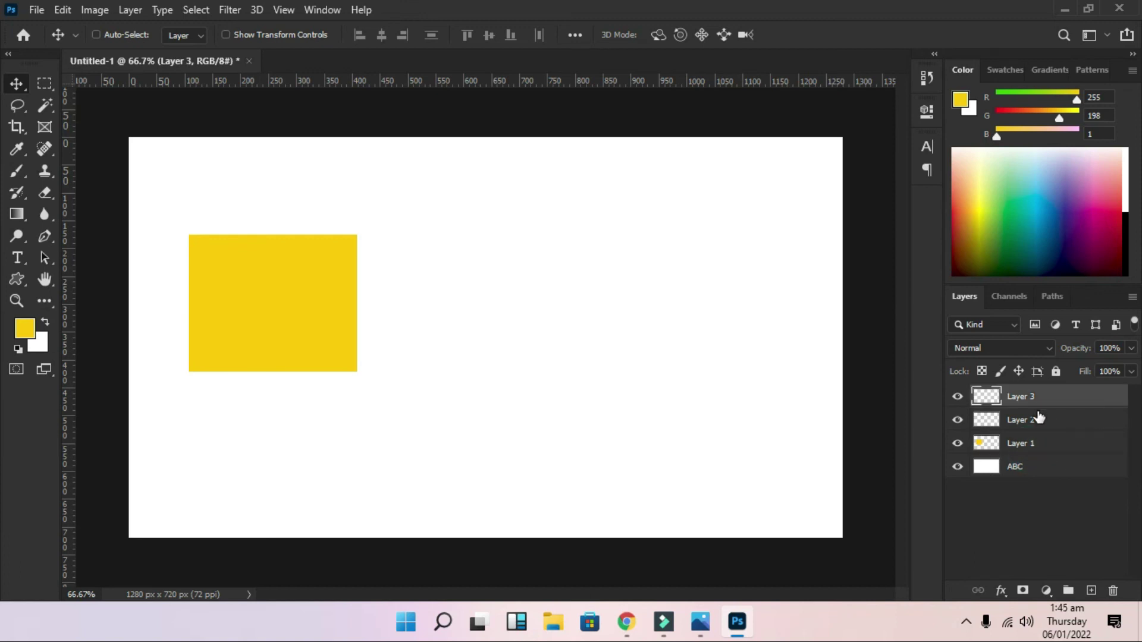
pyautogui.click(1042, 402)
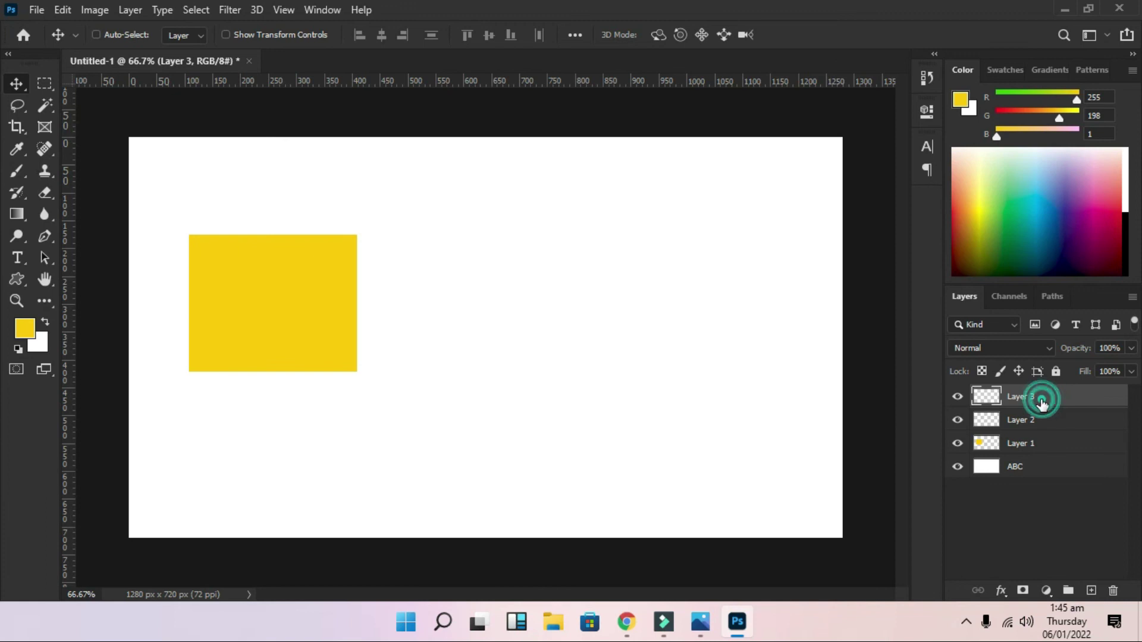
pyautogui.click(1113, 590)
pyautogui.click(478, 241)
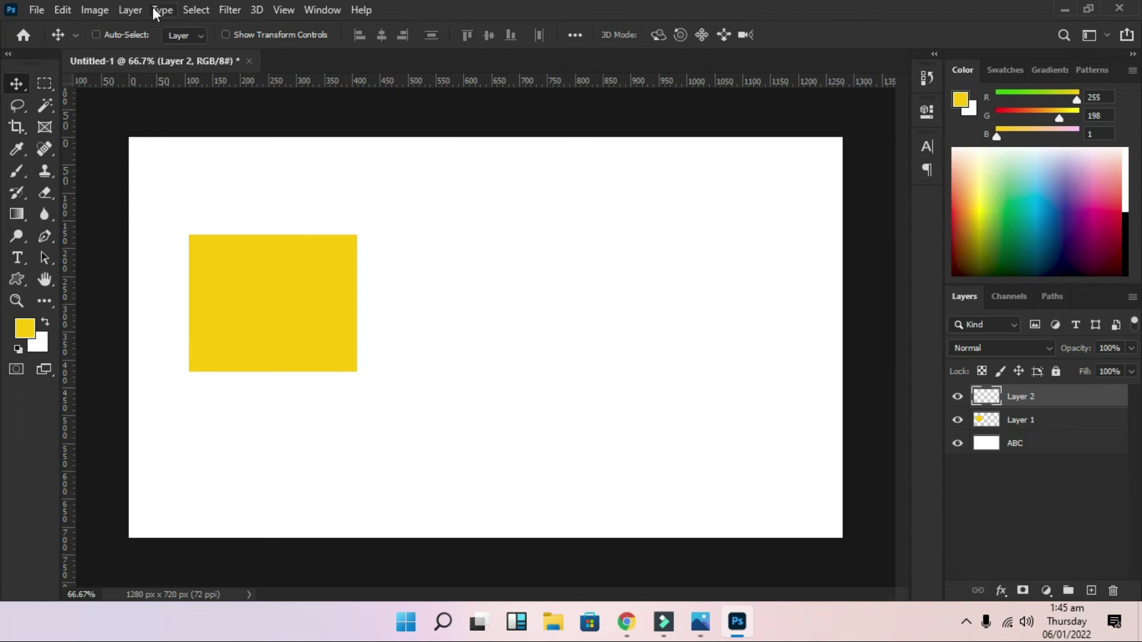
# - Delete the empty Layer 2 above the yellow rectangle's layer
pyautogui.click(123, 16)
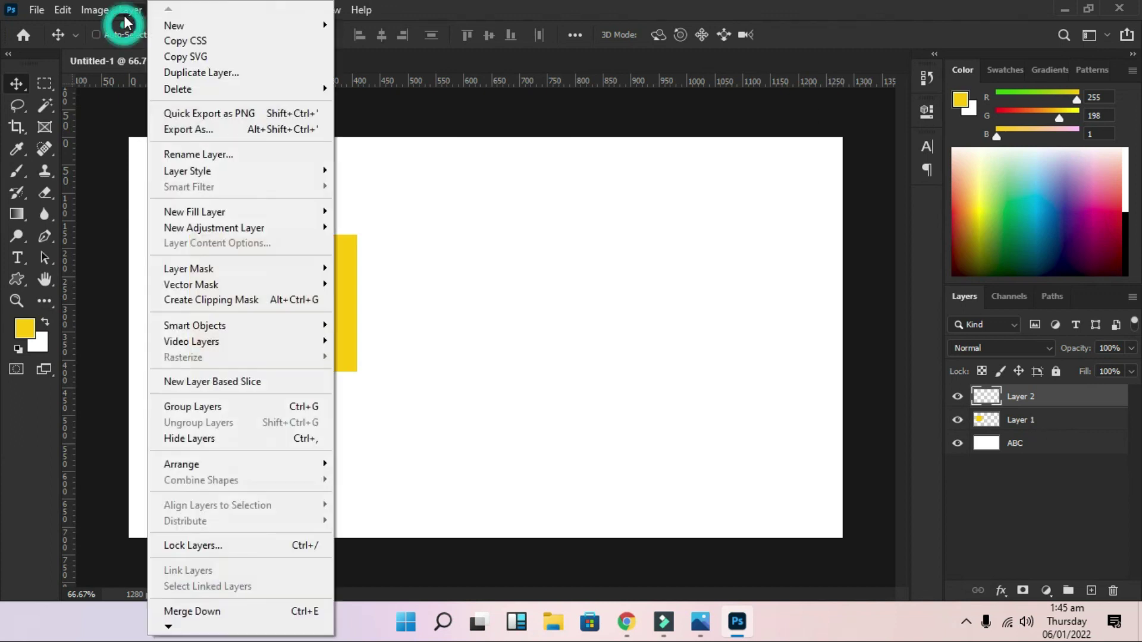
pyautogui.click(188, 92)
pyautogui.click(380, 90)
pyautogui.click(518, 241)
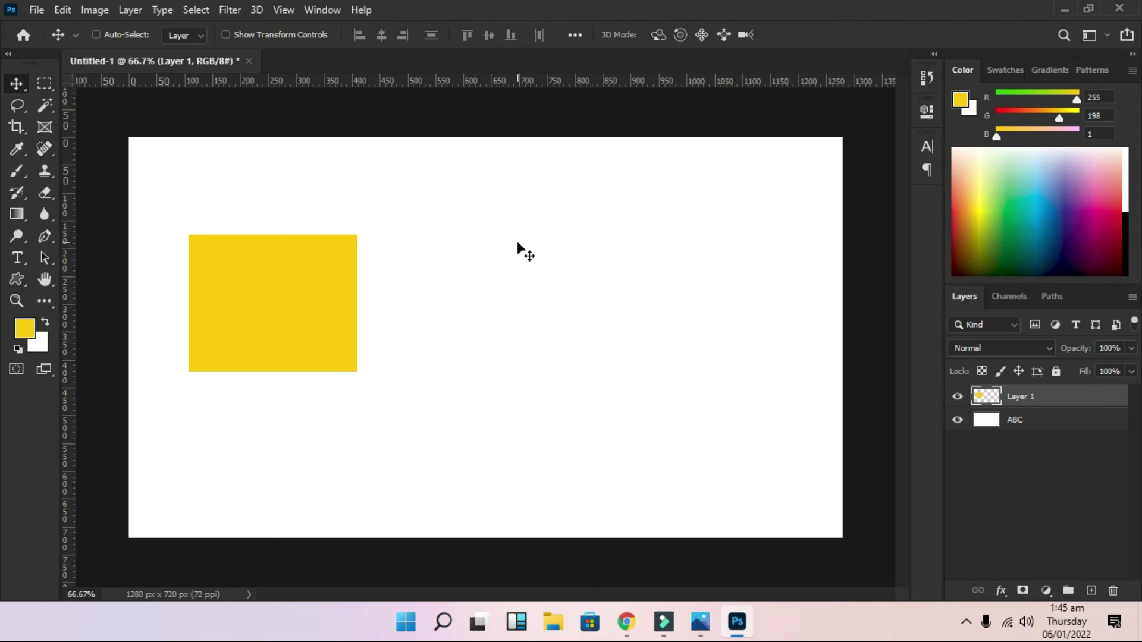
# - Delete Layer 1, undo the deletion, and move its yellow rectangle to the canvas's vertical center
pyautogui.press('Delete')
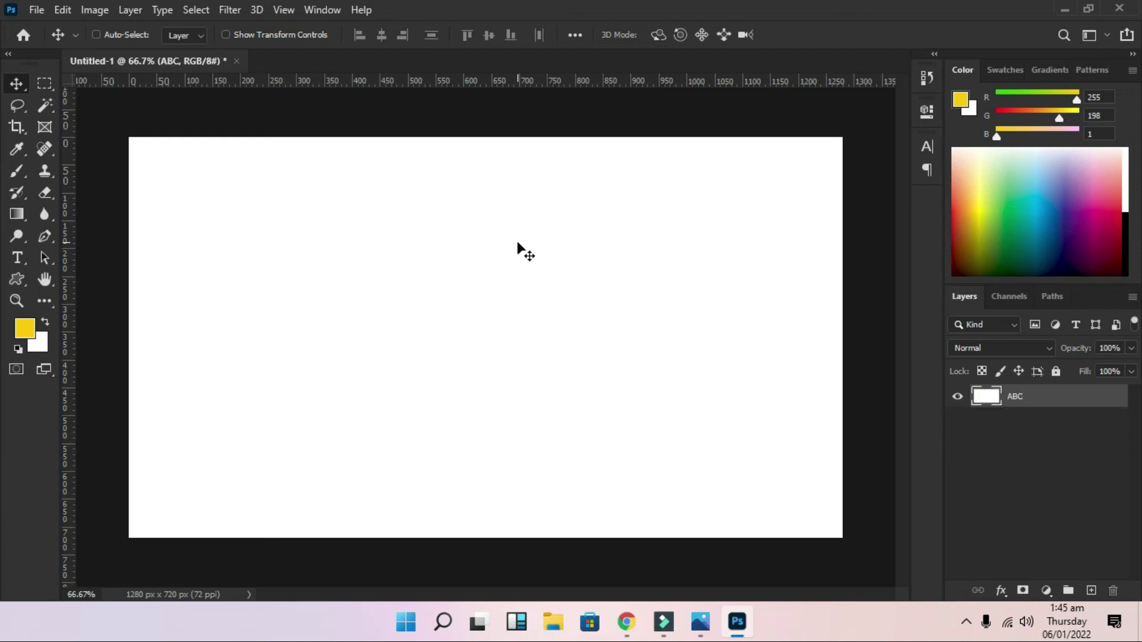
pyautogui.hotkey('ctrl', 'z')
pyautogui.moveTo(303, 345); pyautogui.dragTo(330, 361)
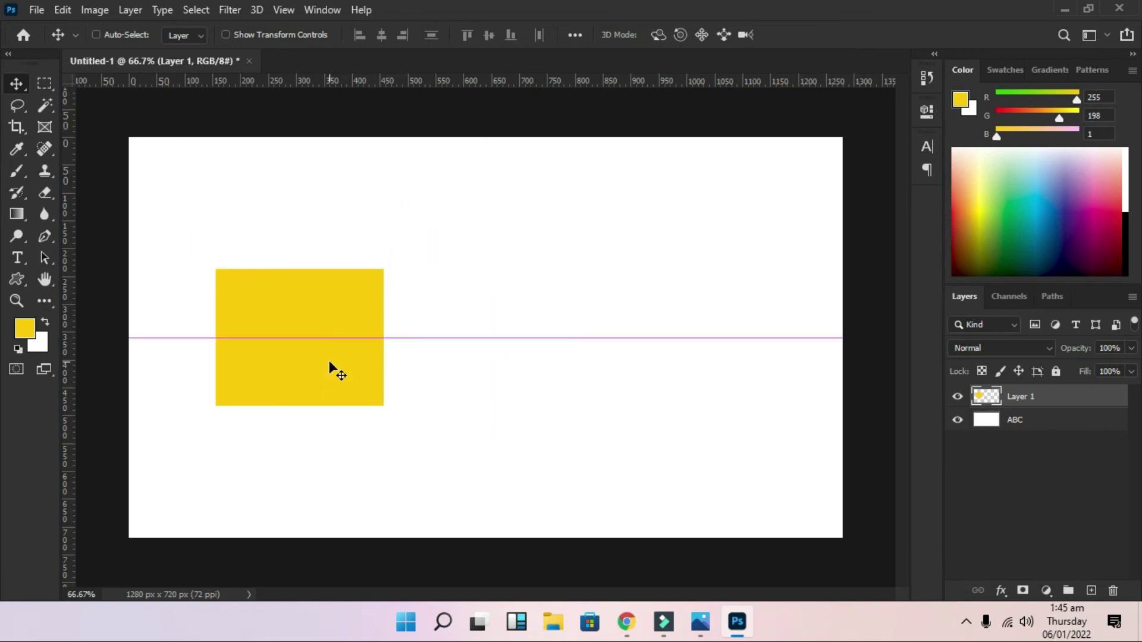
# - Duplicate Layer 1 and move the copied yellow rectangle about 500 px right, level with the original
pyautogui.rightClick(1019, 397)
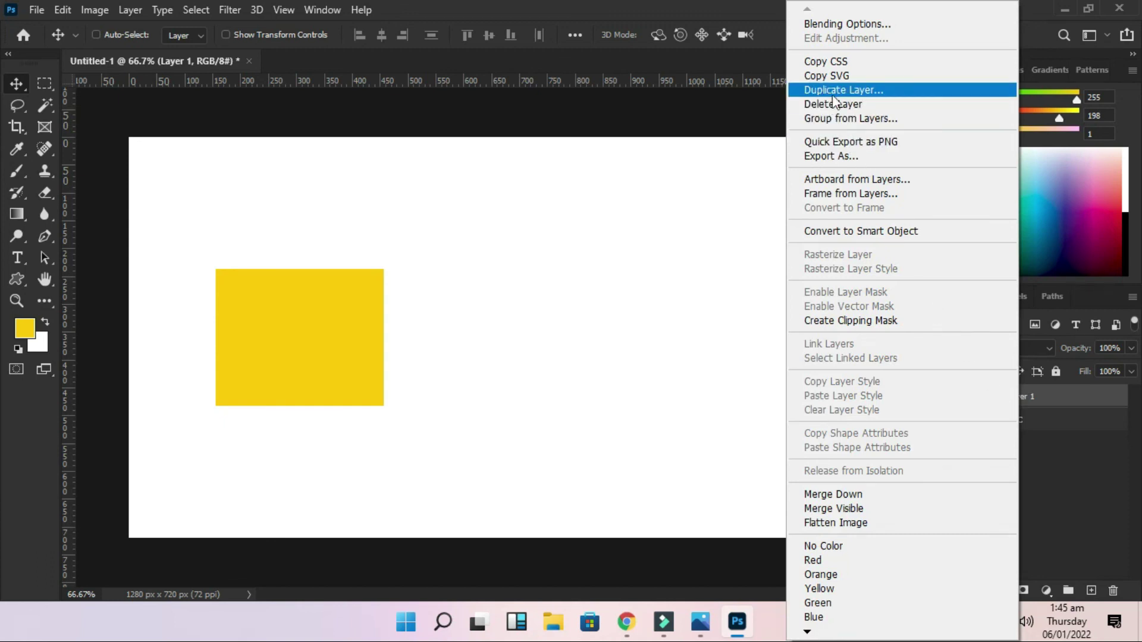
pyautogui.click(641, 257)
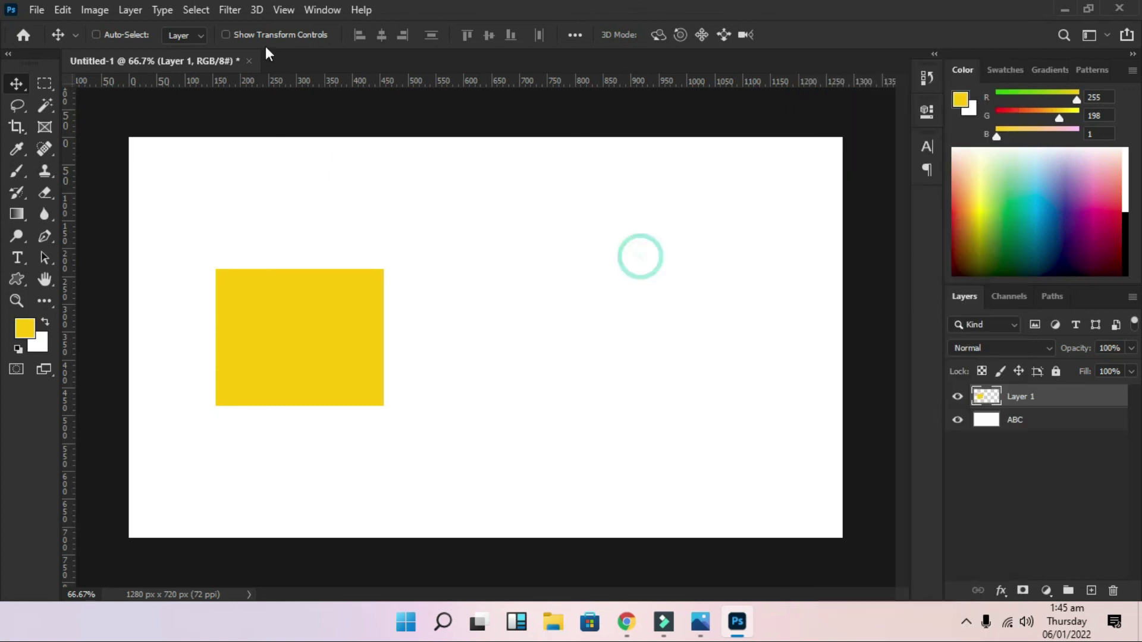
pyautogui.click(132, 11)
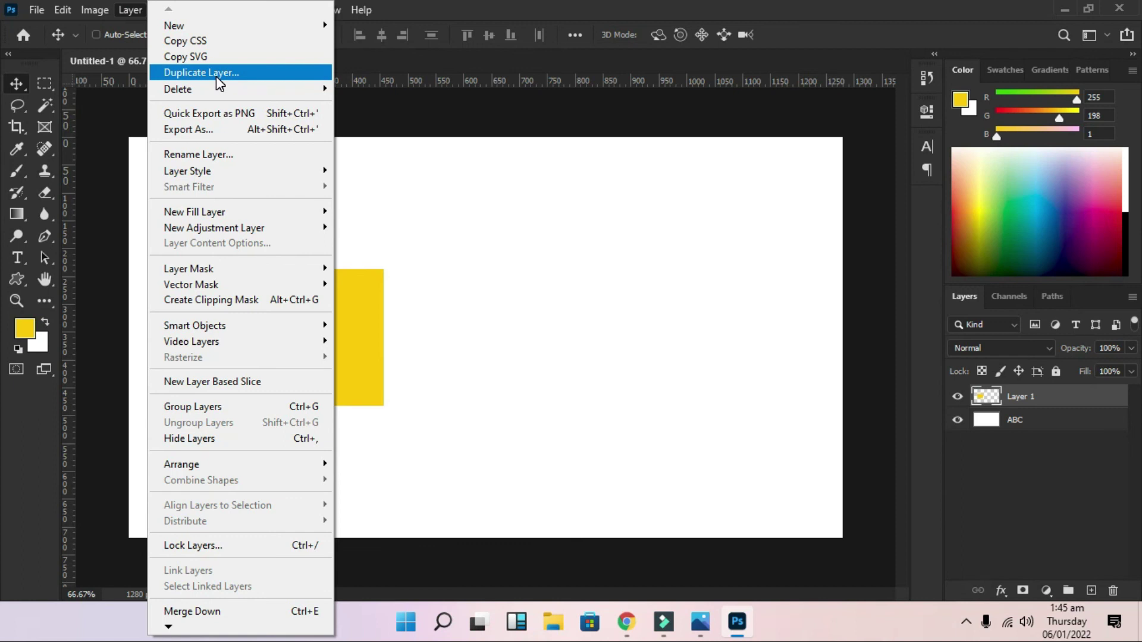
pyautogui.click(731, 272)
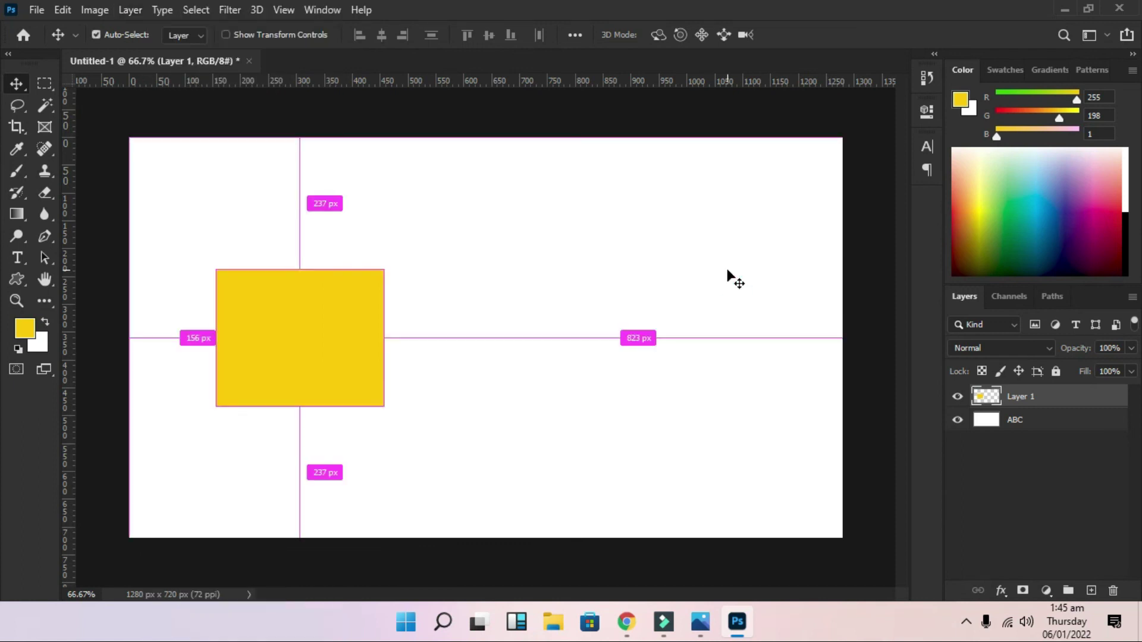
pyautogui.hotkey('ctrl', 'j')
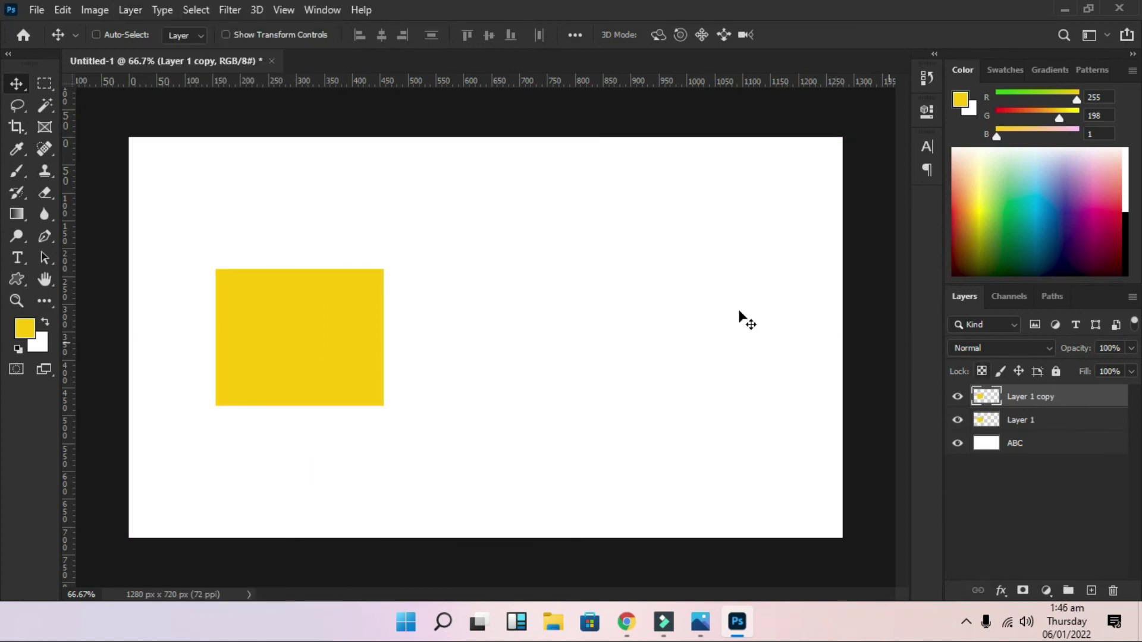
pyautogui.moveTo(312, 361); pyautogui.dragTo(590, 361)
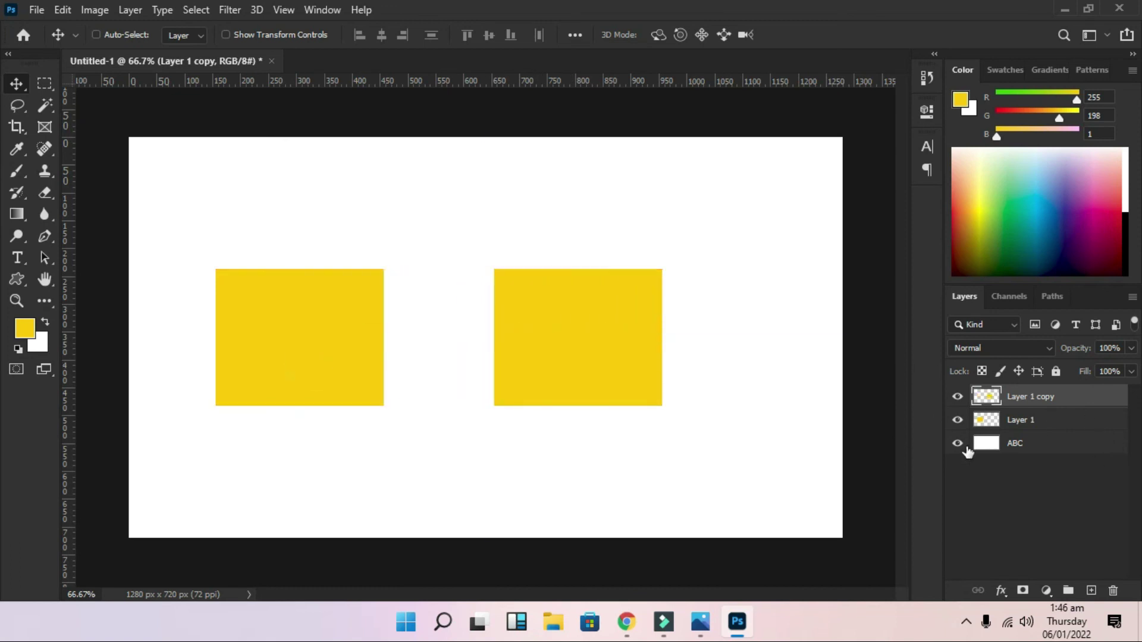